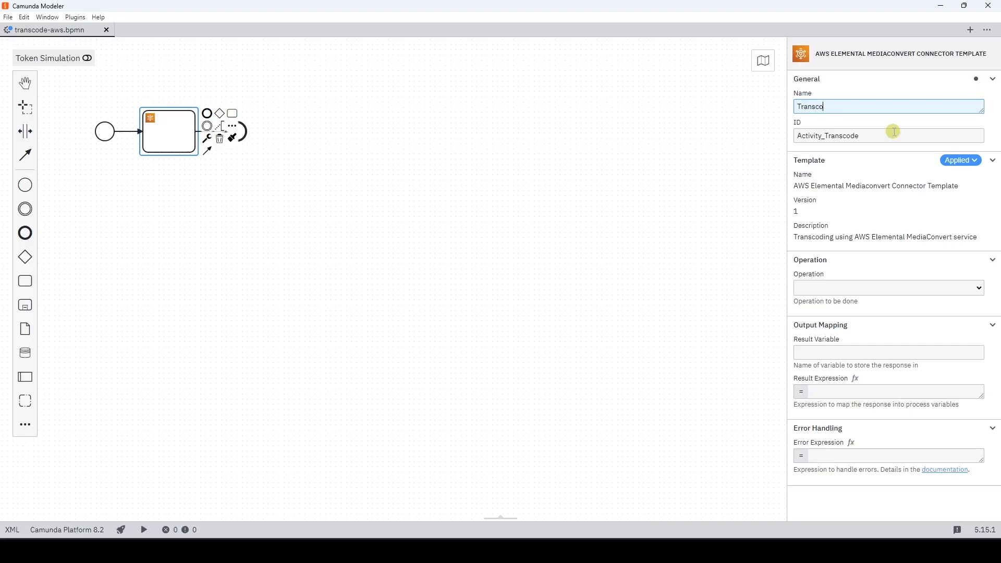
Name the MediaConvert connector task Transcode Operation
type("eration")
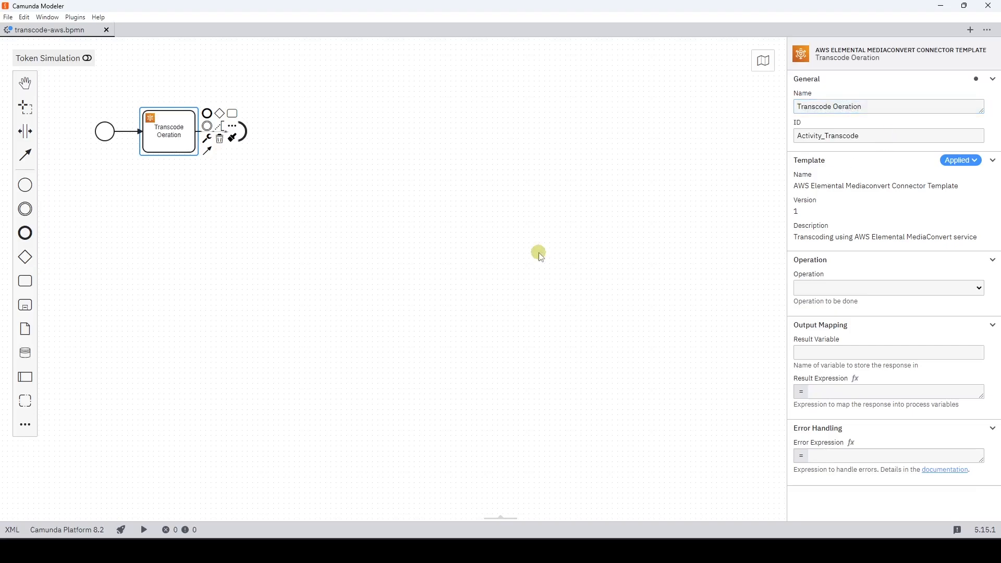
left_click(539, 253)
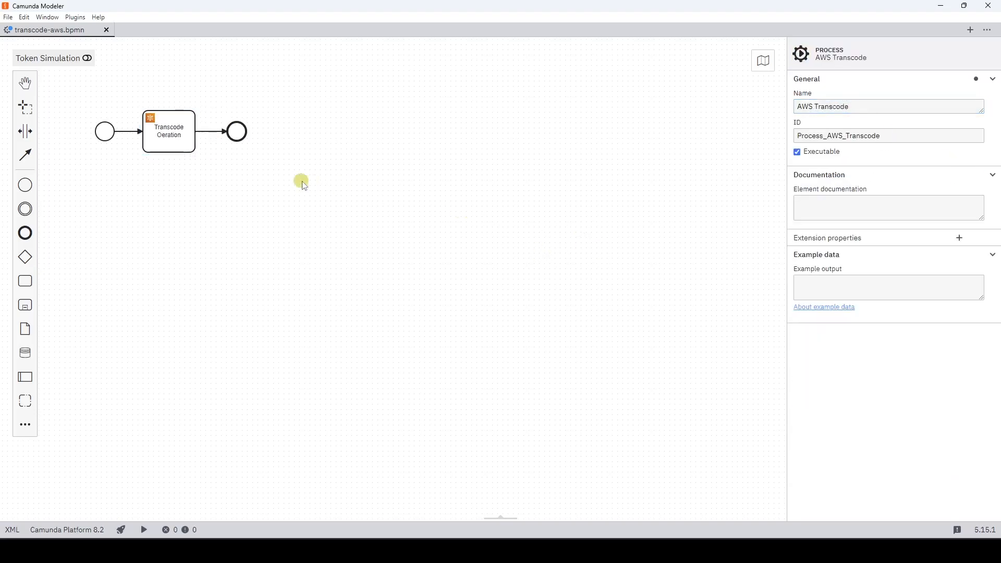
left_click(162, 138)
left_click(838, 106)
type("peration")
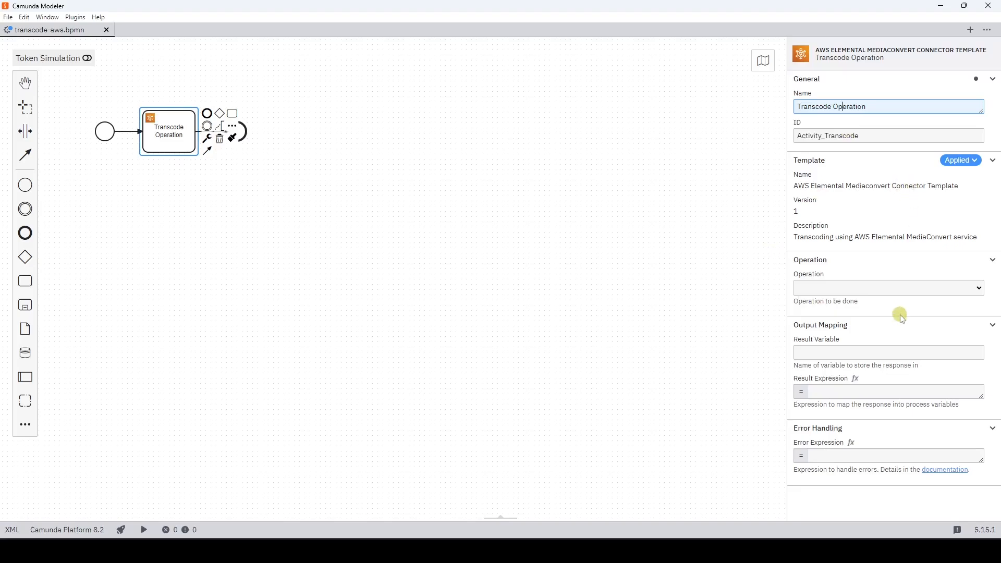
Set the task's operation to Transcode Video and its input key to sources/4.mp4
left_click(905, 289)
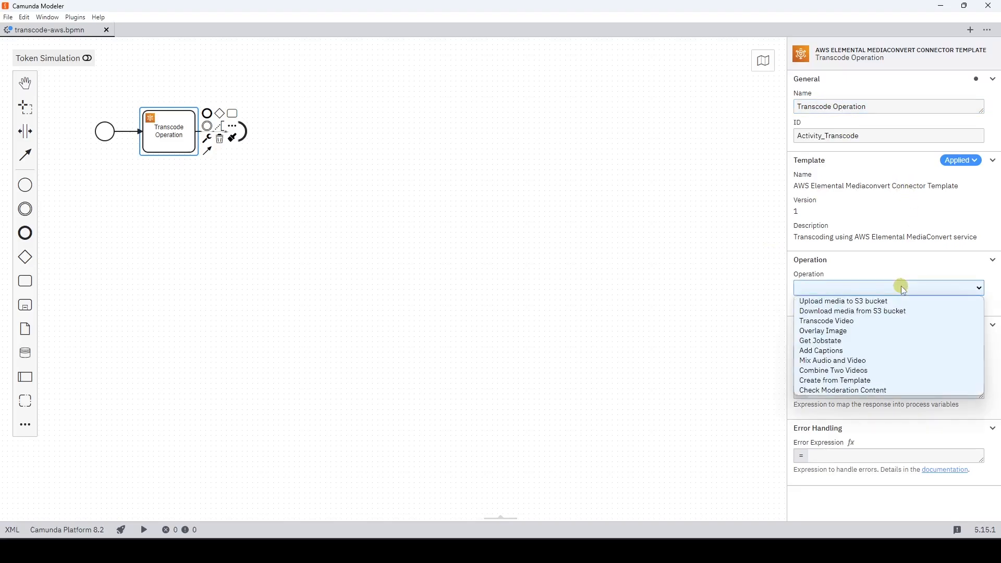
left_click(894, 321)
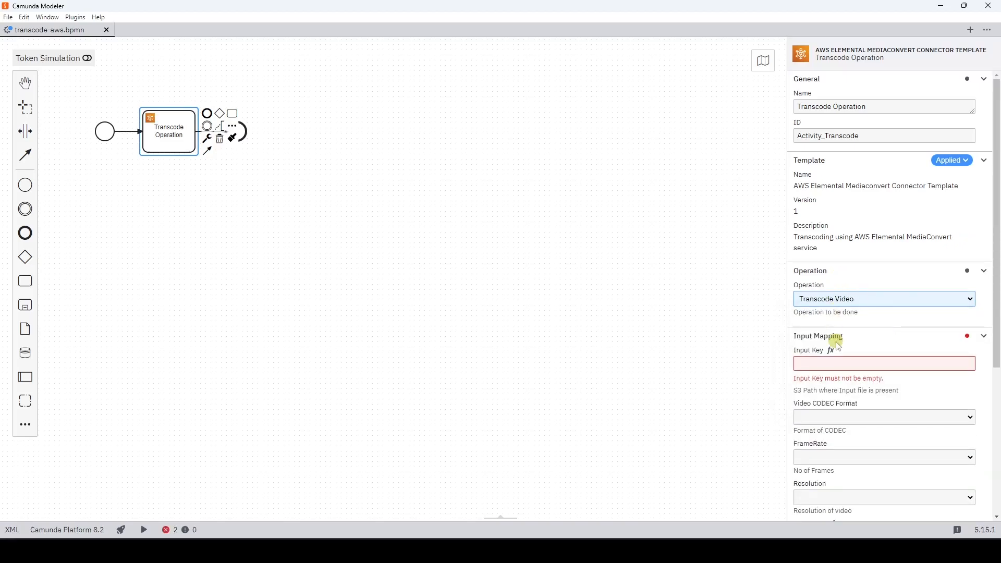
scroll(838, 345, "down", 2)
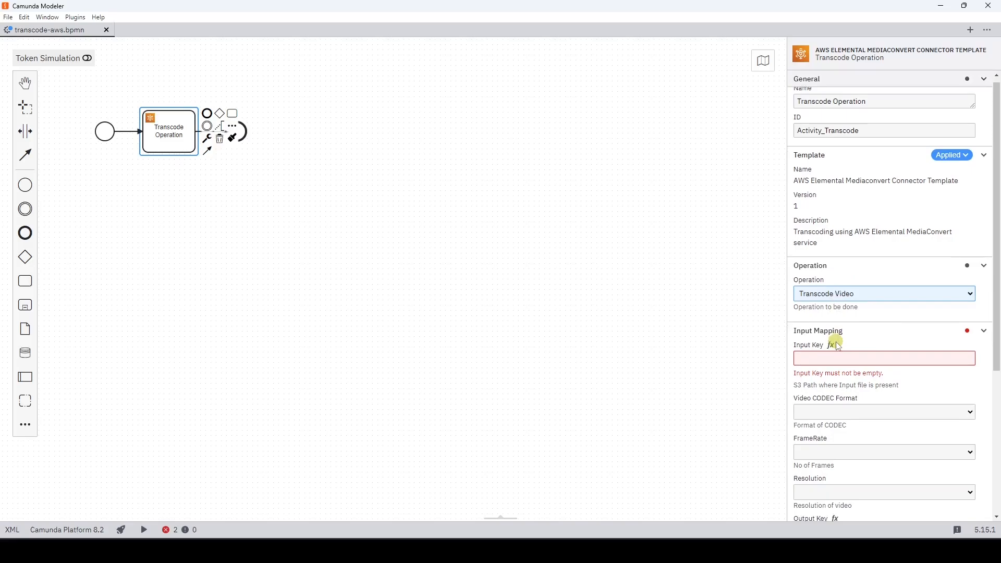
scroll(839, 346, "down", 3)
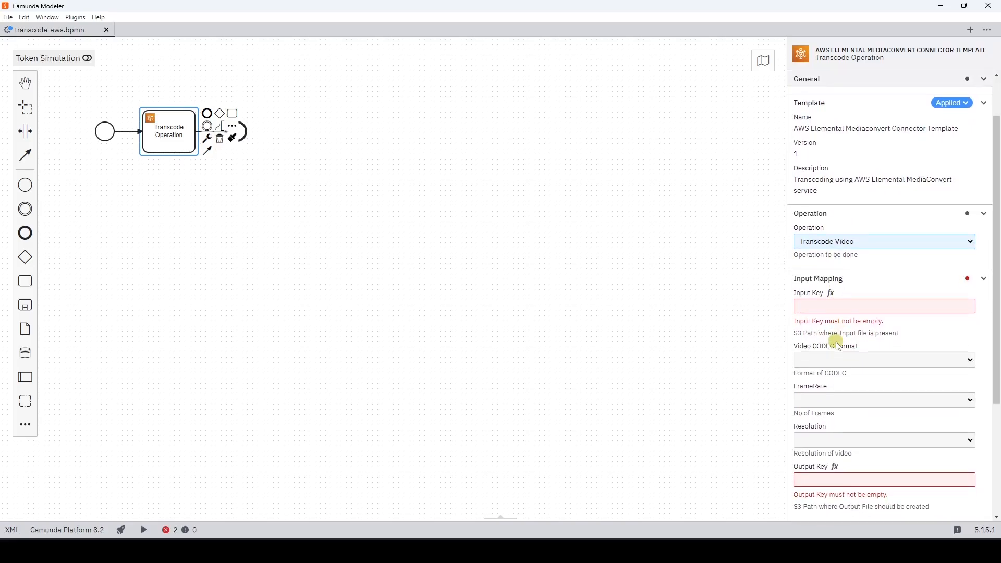
scroll(839, 345, "down", 3)
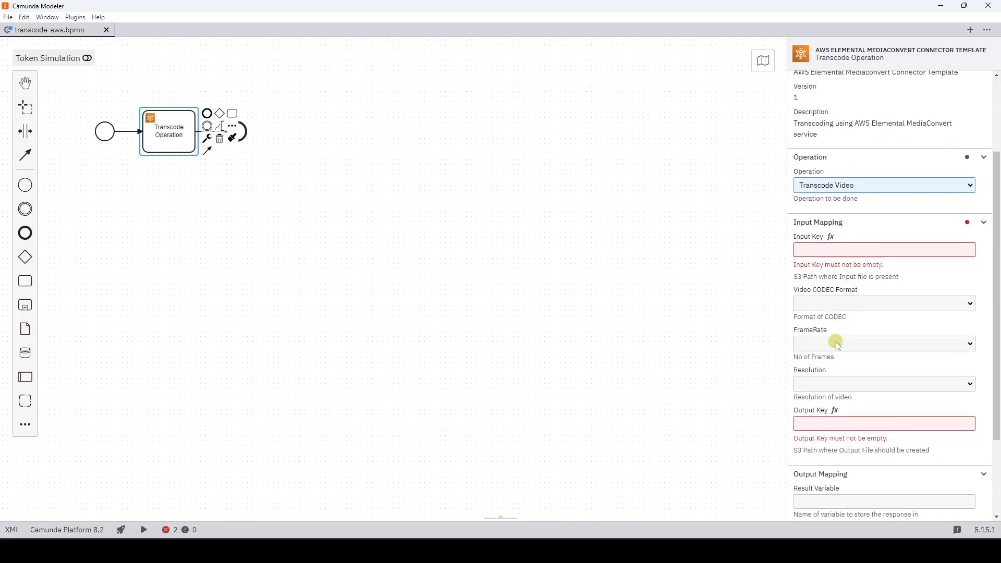
left_click(817, 244)
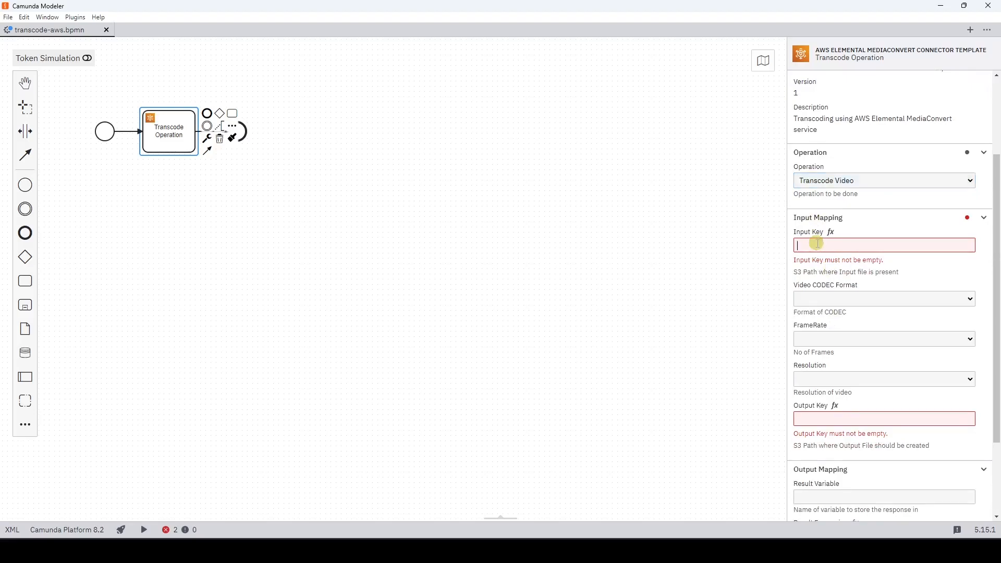
type("sources/")
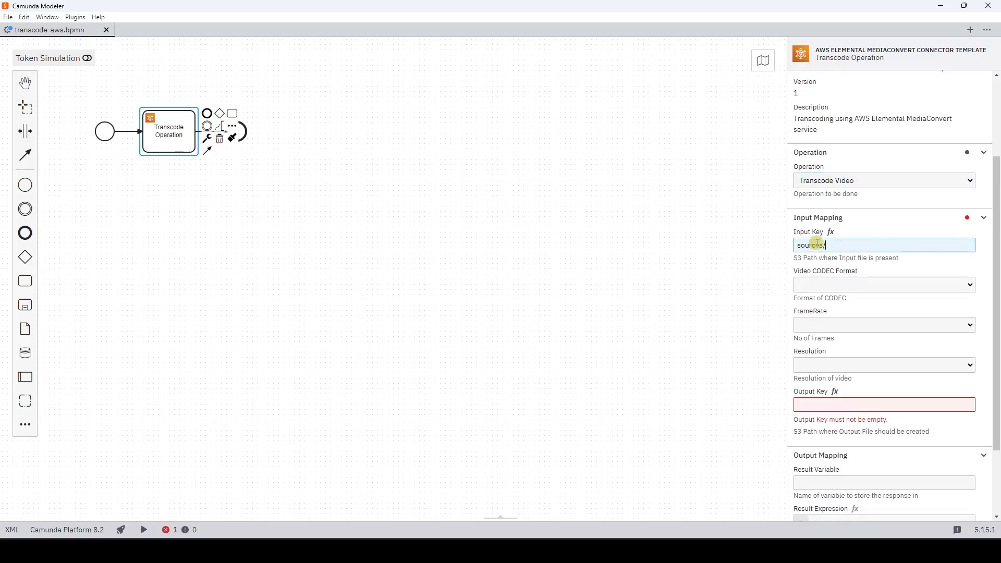
type("4.m")
Set the video codec format in the input mapping to Source
left_click(859, 286)
left_click(855, 285)
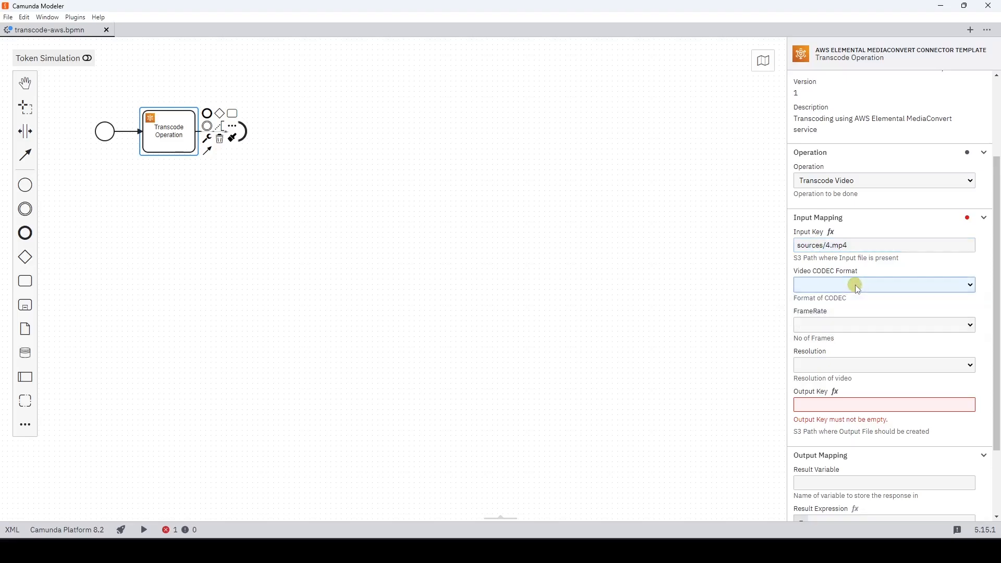
left_click(859, 329)
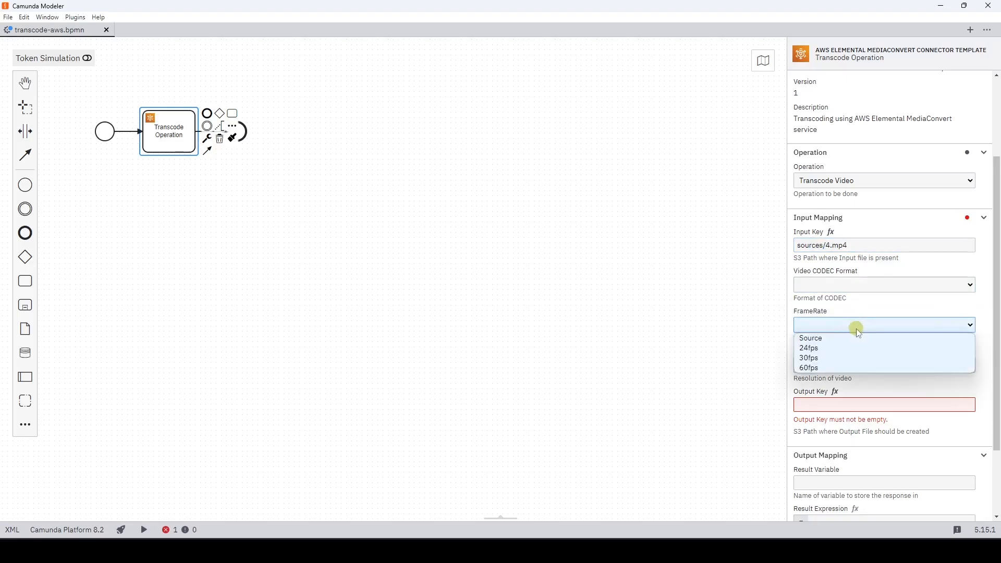
left_click(860, 330)
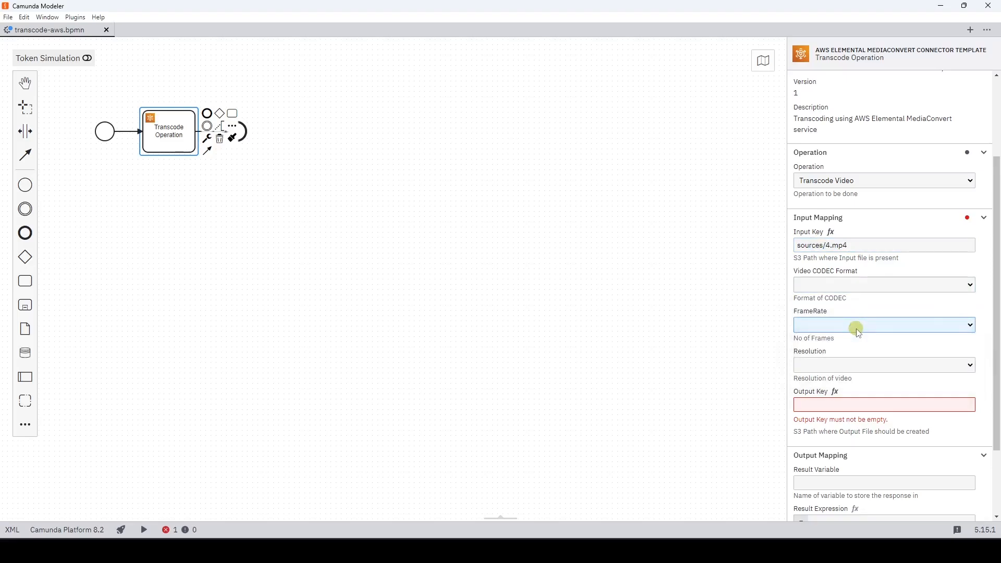
left_click(842, 285)
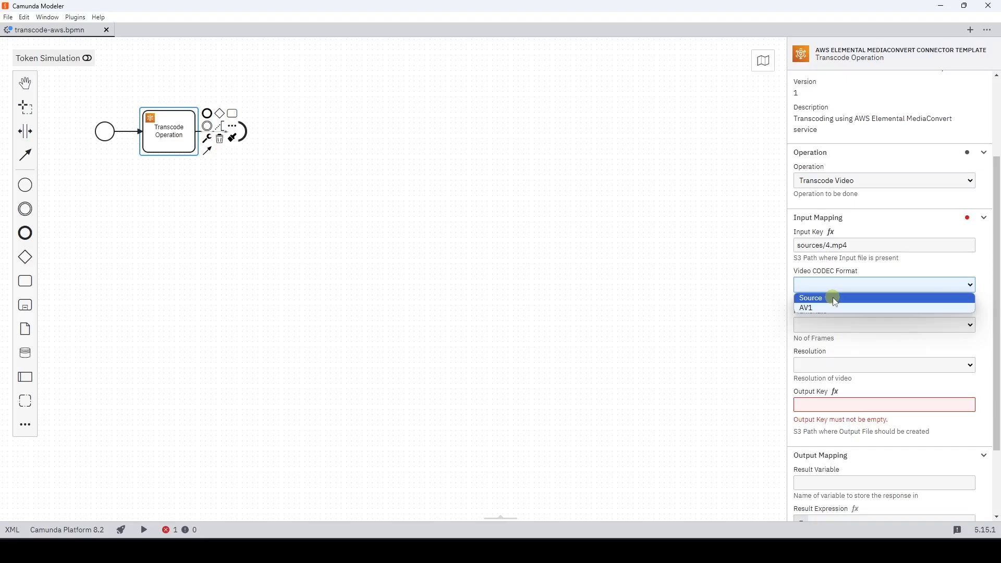
left_click(836, 299)
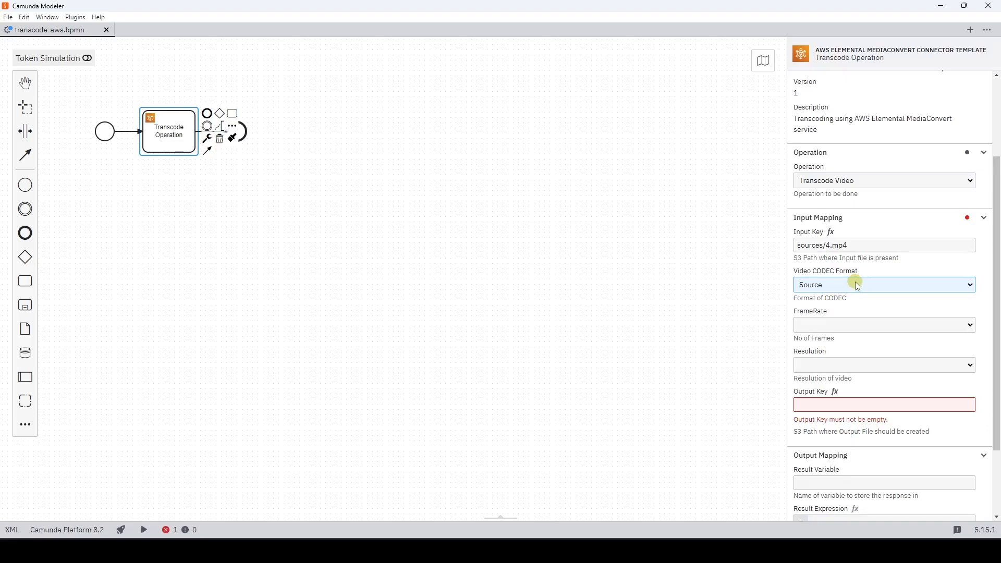
Set the frame rate to 60fps and the resolution to FHD (1080p) in the input mapping
left_click(847, 326)
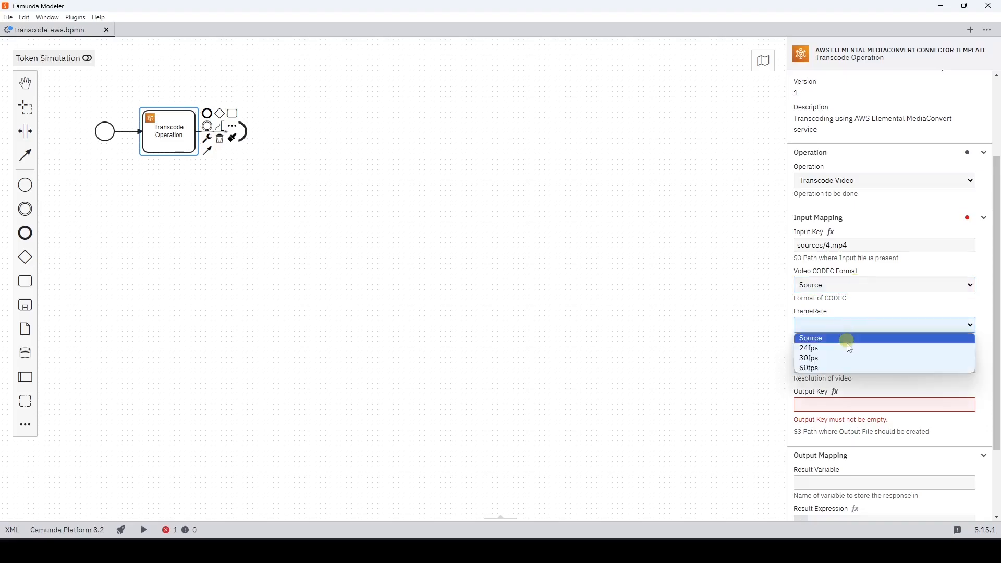
left_click(849, 367)
left_click(870, 326)
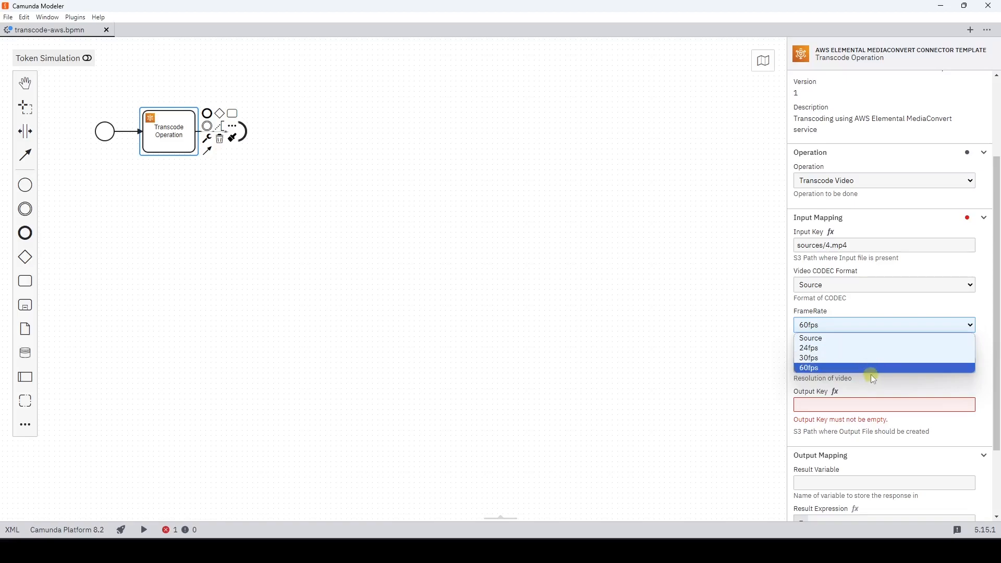
left_click(872, 369)
left_click(882, 365)
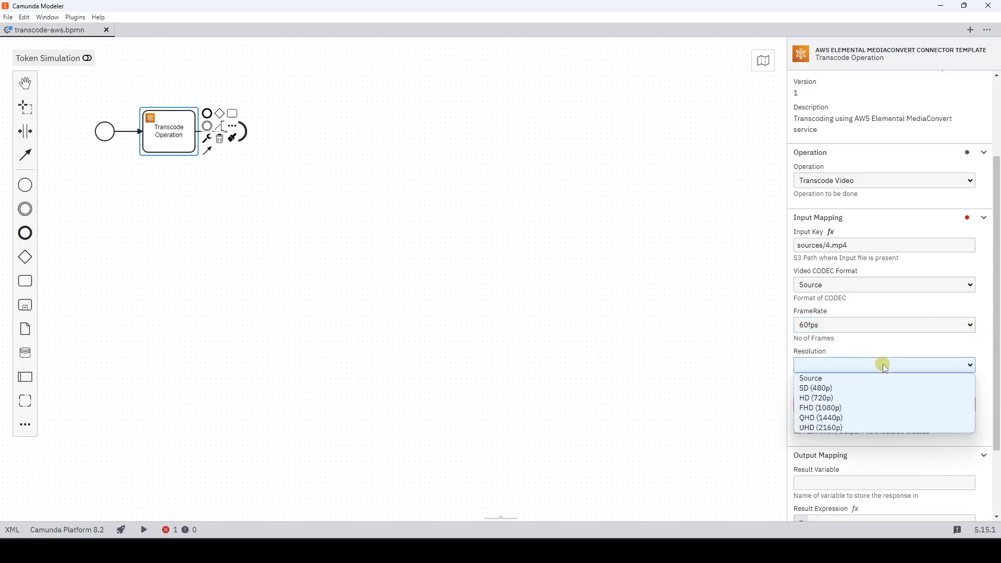
left_click(871, 412)
Set the output key to transcoded/ and use response as both the result variable and the result expression
left_click(874, 404)
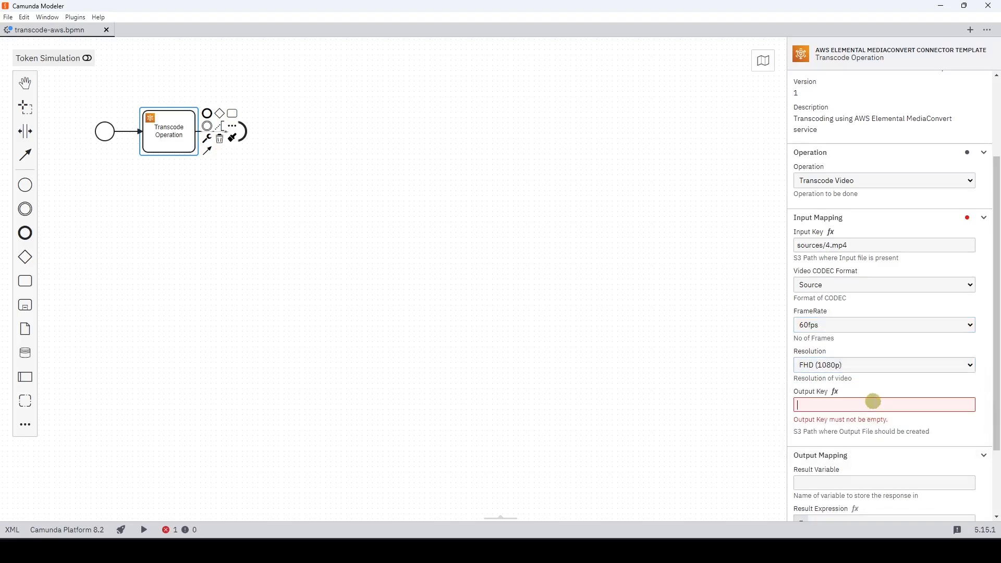
type("transcoded/")
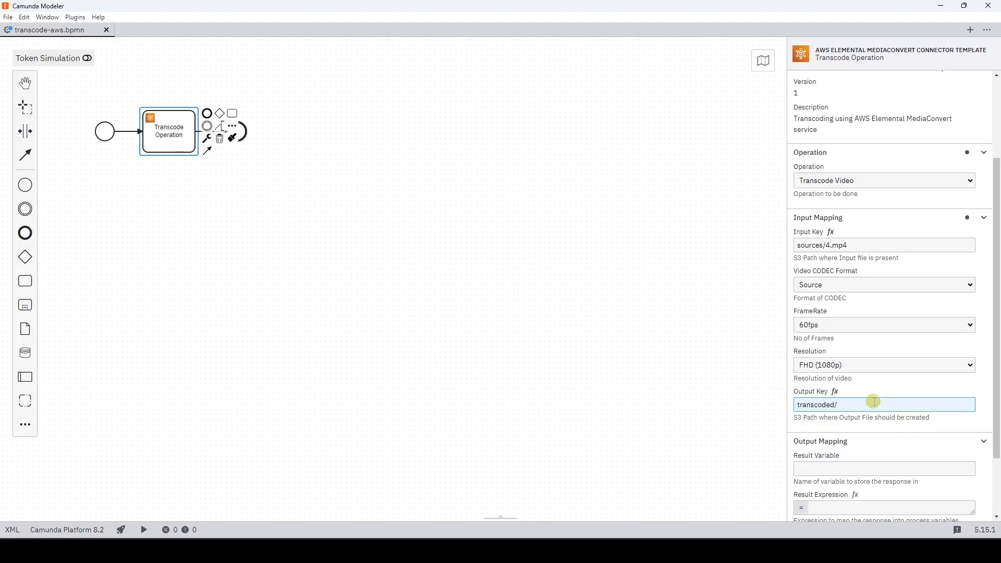
left_click(830, 472)
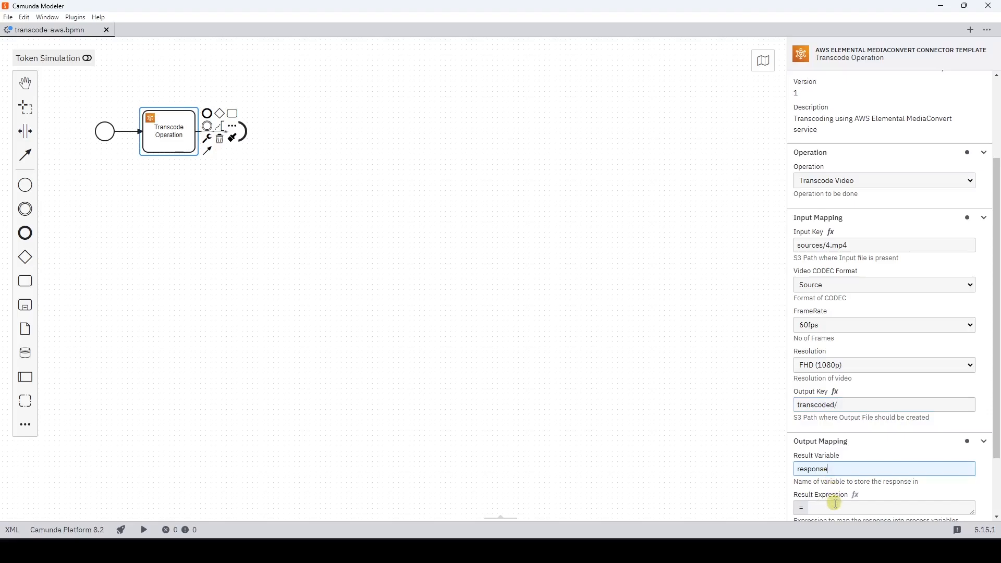
left_click(852, 506)
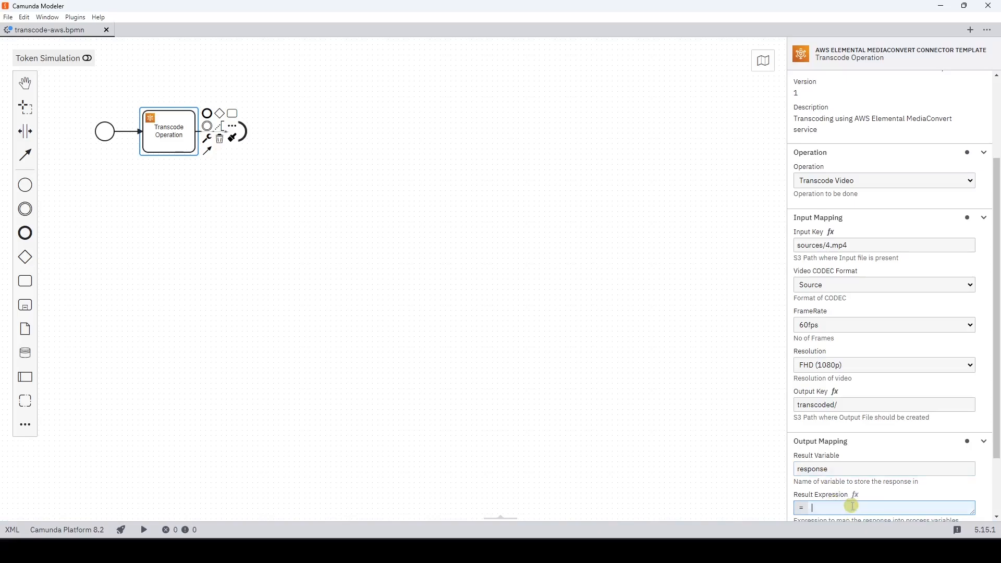
type("response")
scroll(852, 506, "down", 1)
scroll(852, 506, "down", 1)
left_click(909, 447)
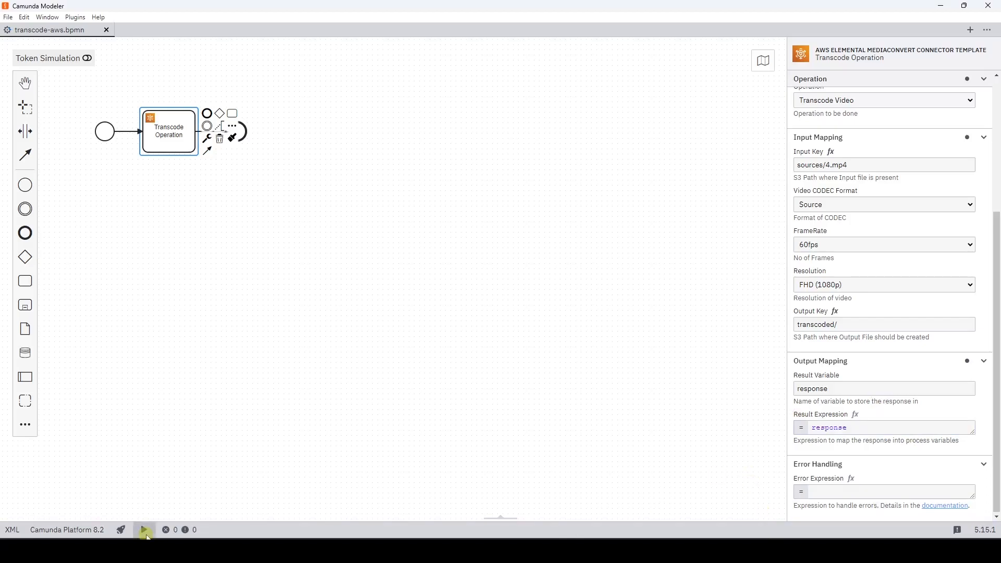
left_click(125, 532)
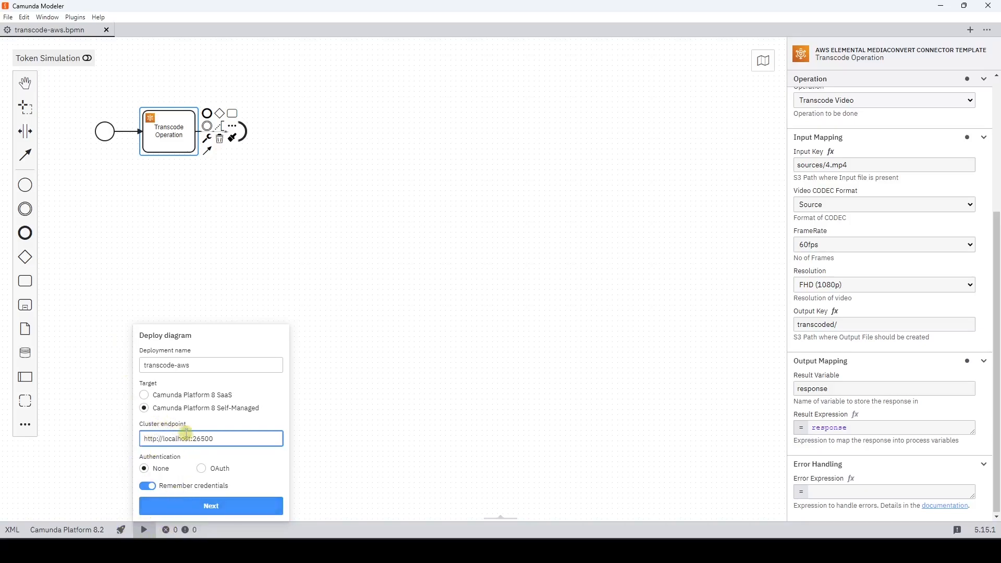
left_click(193, 501)
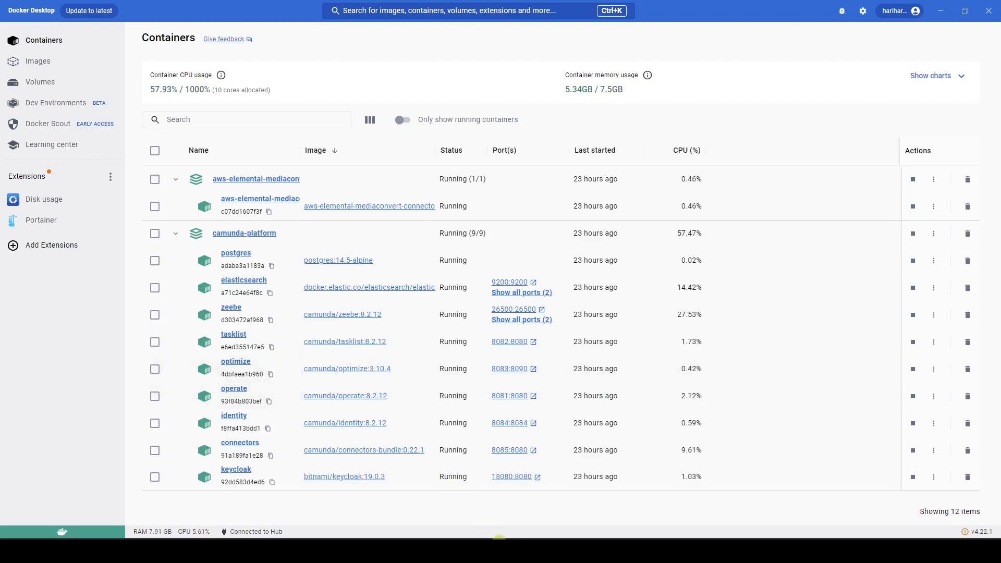
mouse_move(444, 551)
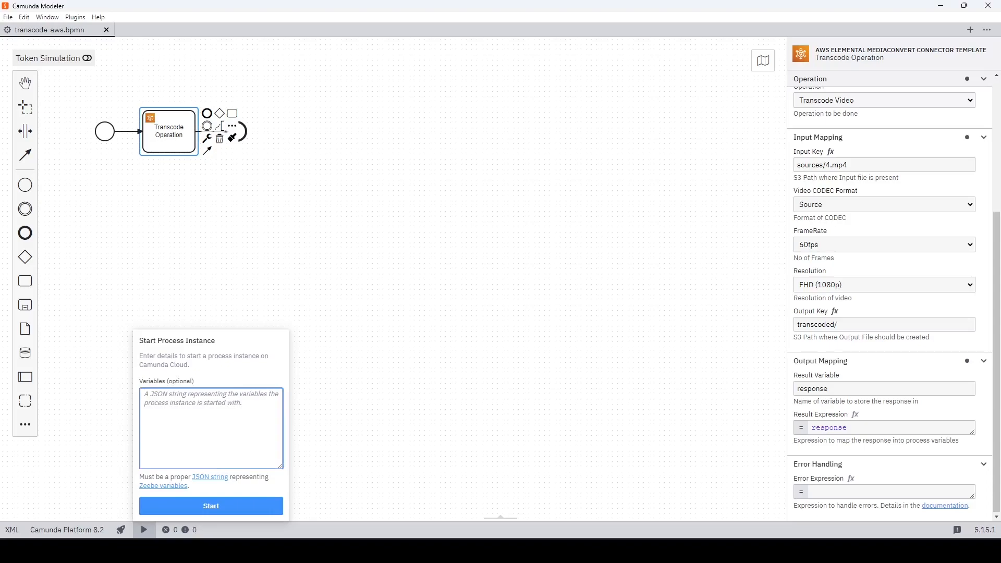
left_click(252, 509)
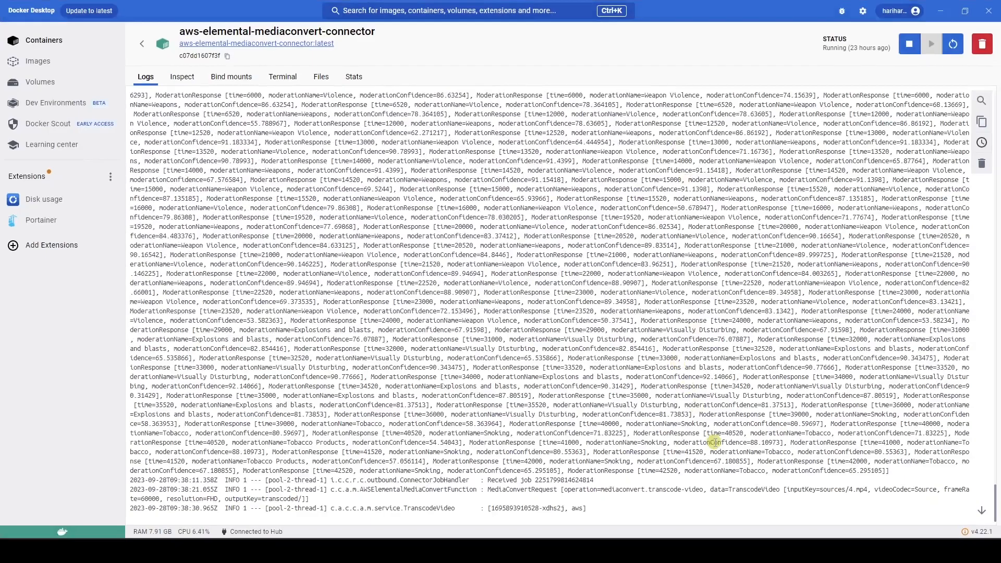
Switch to Docker Desktop and examine the aws-elemental-mediaconvert-connector log lines for the transcode request and its job ID
left_click_drag(485, 483, 607, 499)
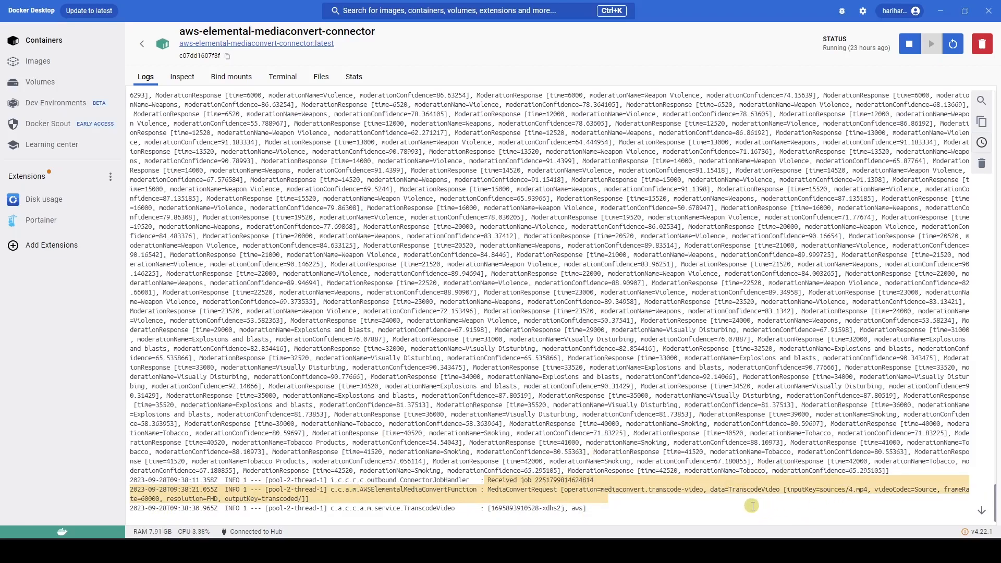
left_click_drag(608, 508, 524, 537)
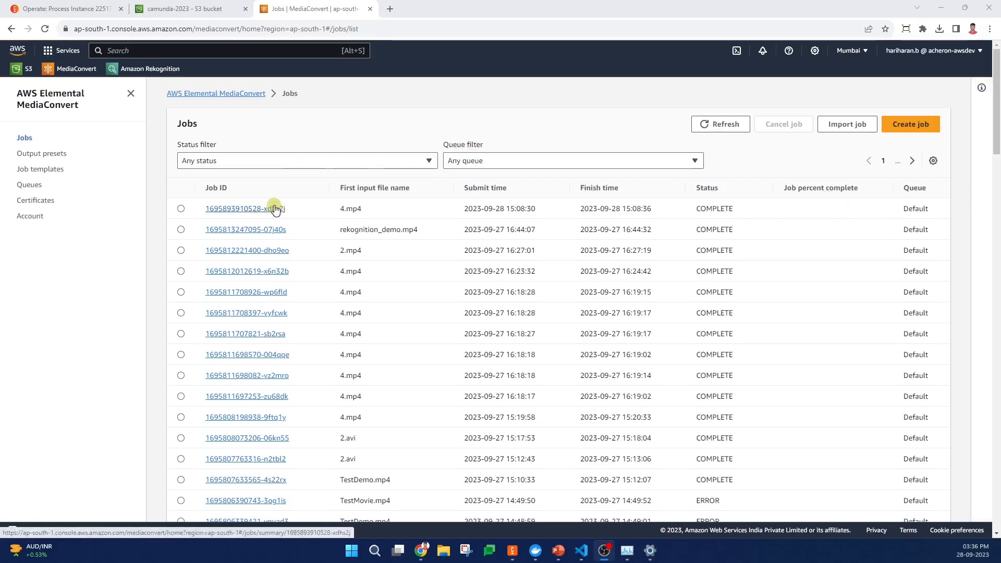
Switch to the S3 console in the browser, open the transcoded/ folder of the camunda-2023 bucket and select 4.mp4
left_click(197, 6)
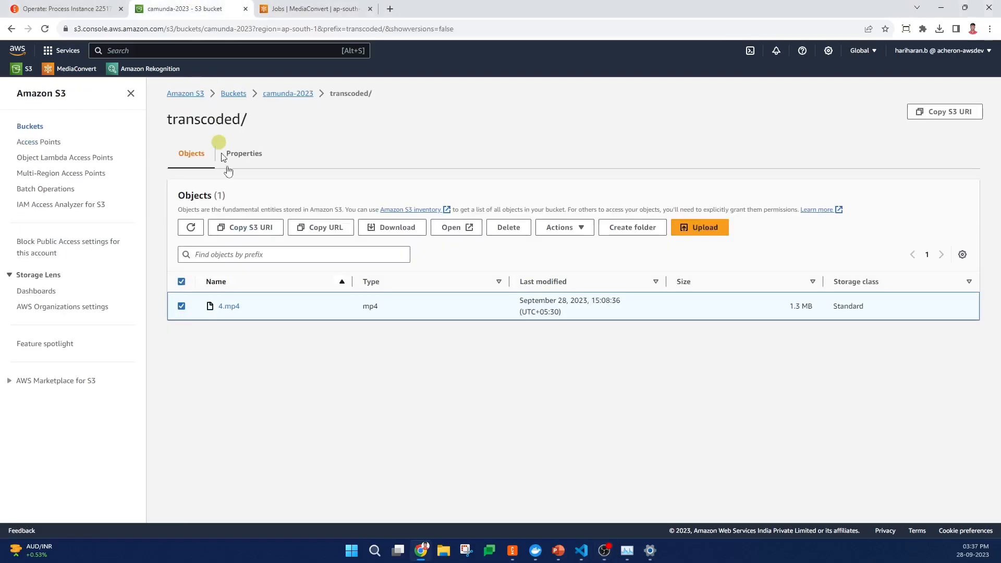
left_click(305, 94)
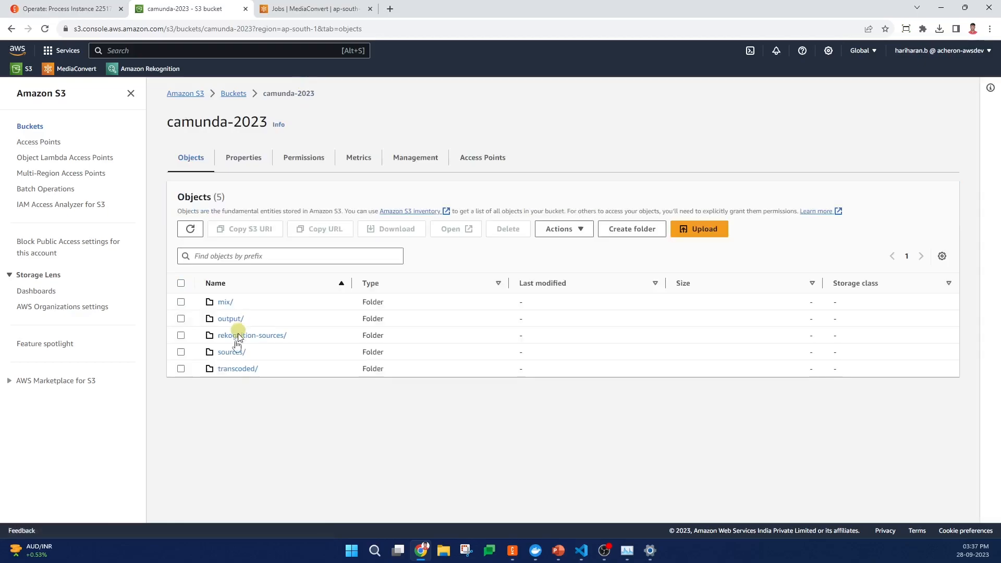
left_click(239, 370)
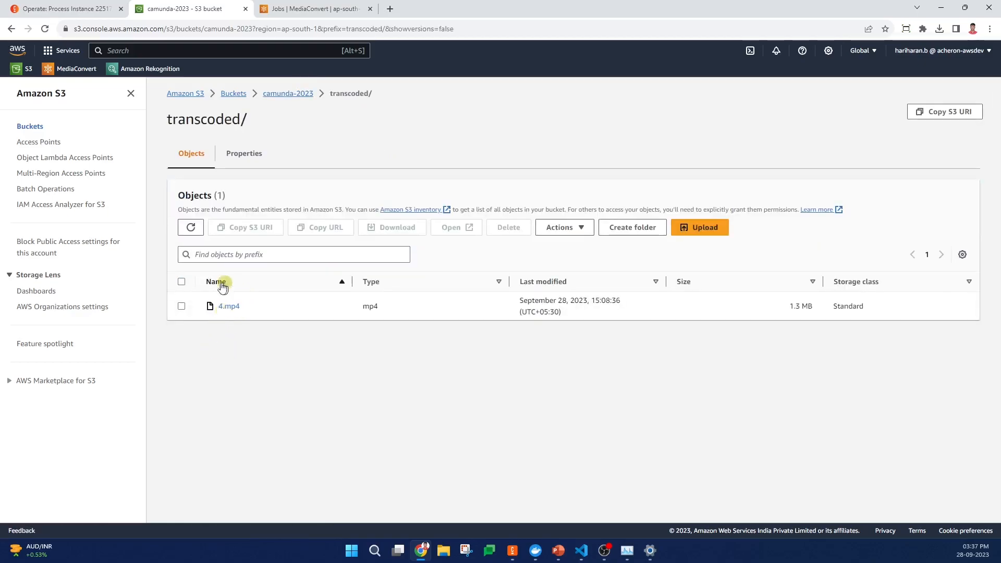
left_click(182, 307)
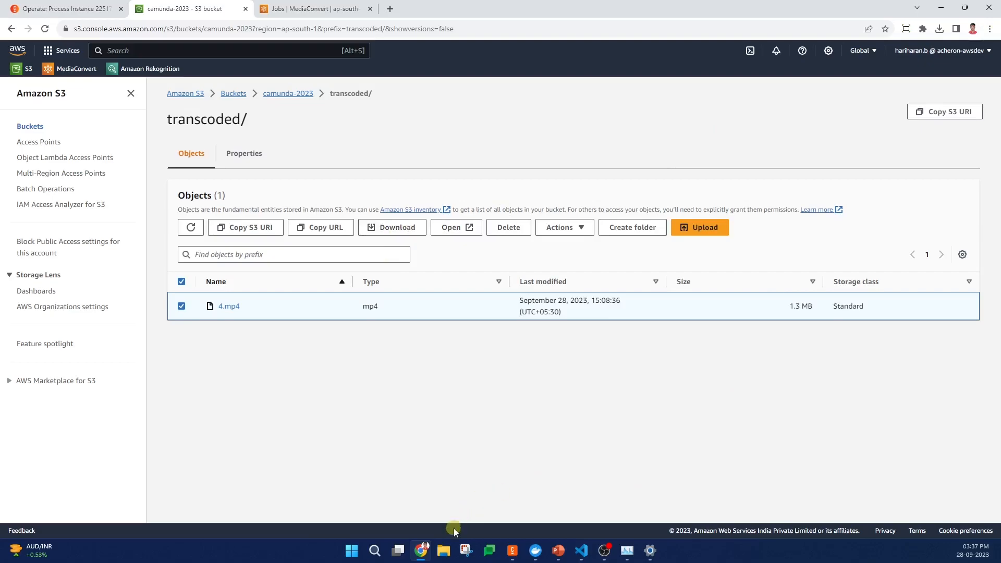
Switch to File Explorer and bring its window onto the current screen, maximized
left_click(443, 555)
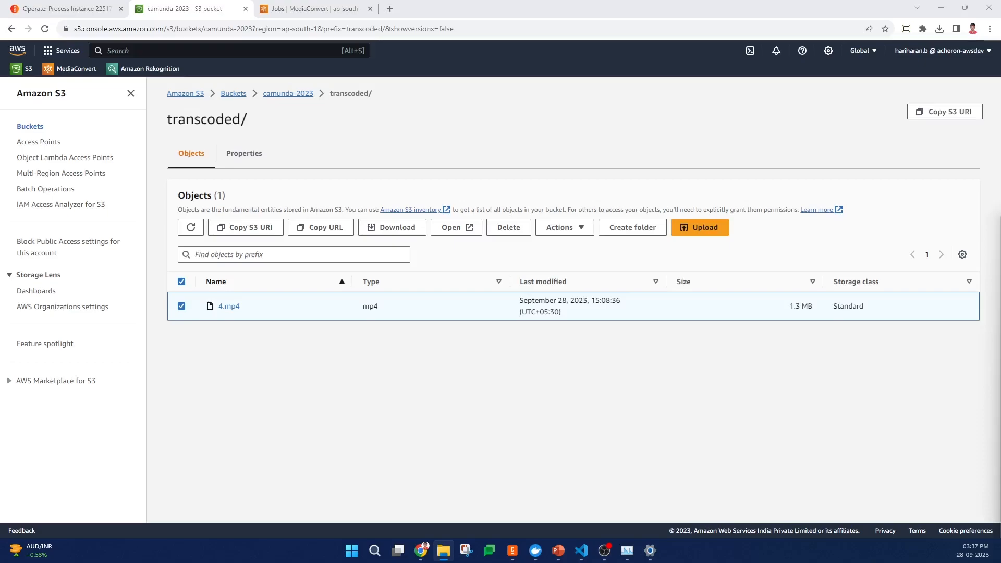
left_click_drag(1000, 232, 605, 83)
left_click(843, 81)
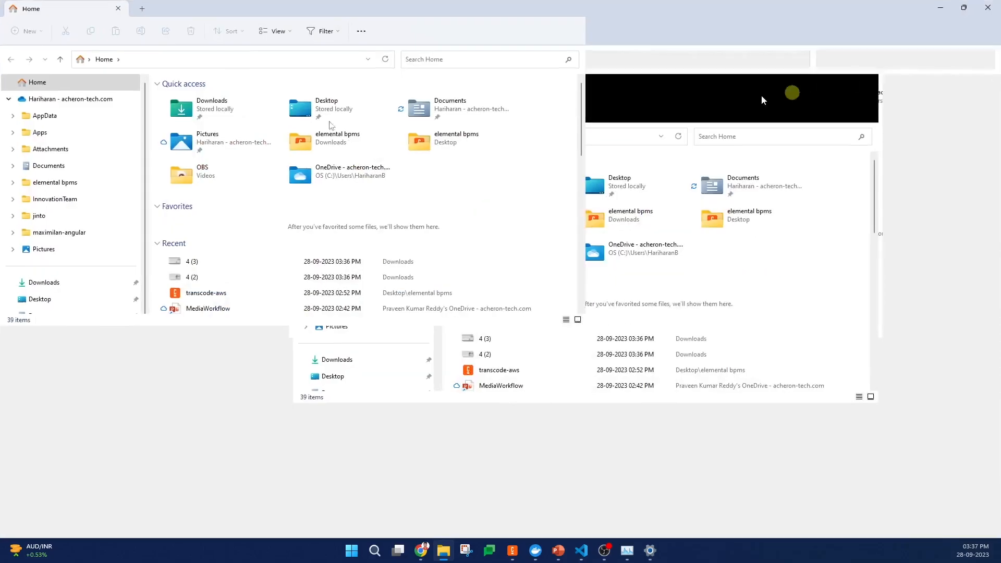
Open 4 (2).mp4 from the Downloads folder in MediaInfo and bring its window onto the current screen
left_click(37, 282)
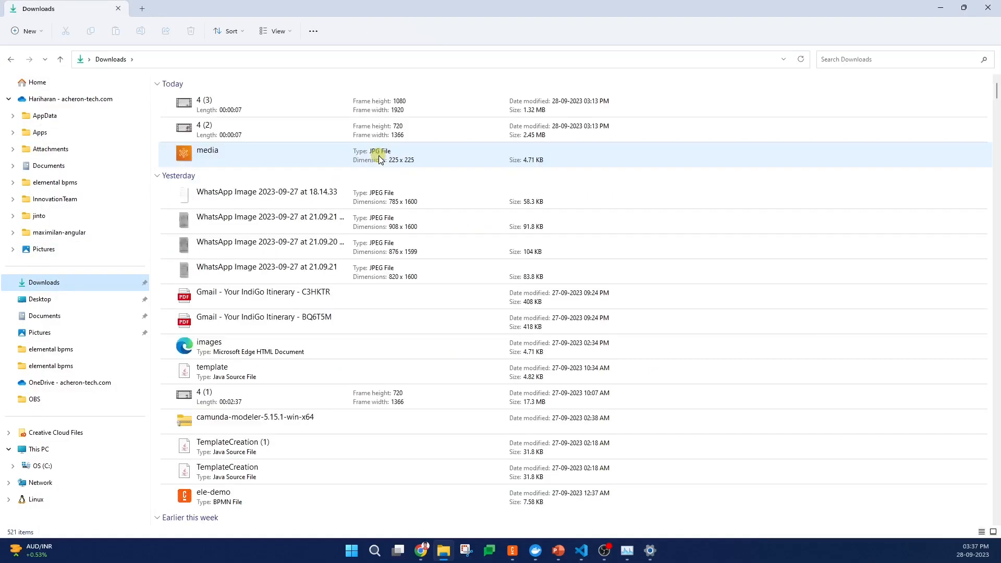
left_click(382, 136)
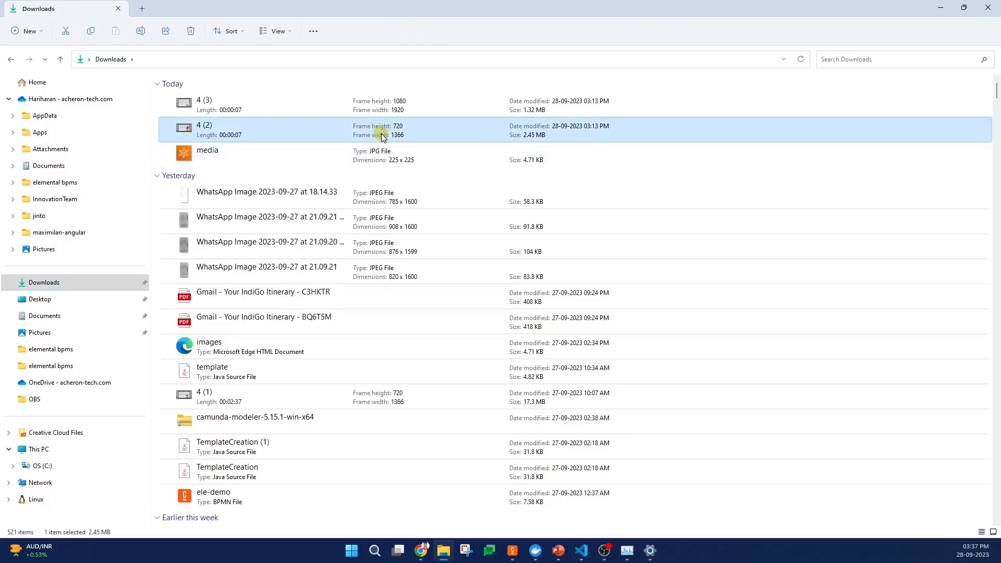
right_click(382, 135)
mouse_move(466, 188)
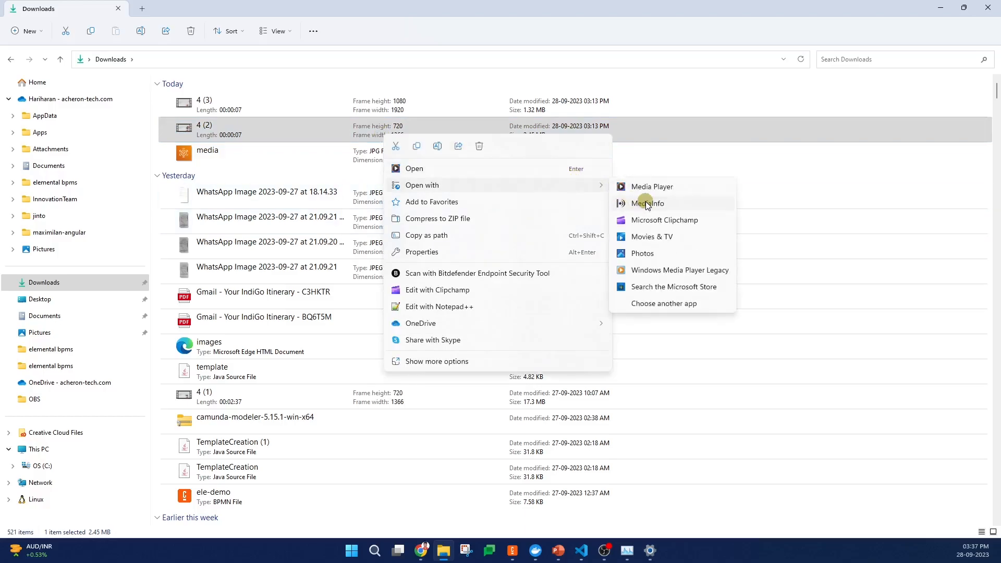
left_click(646, 203)
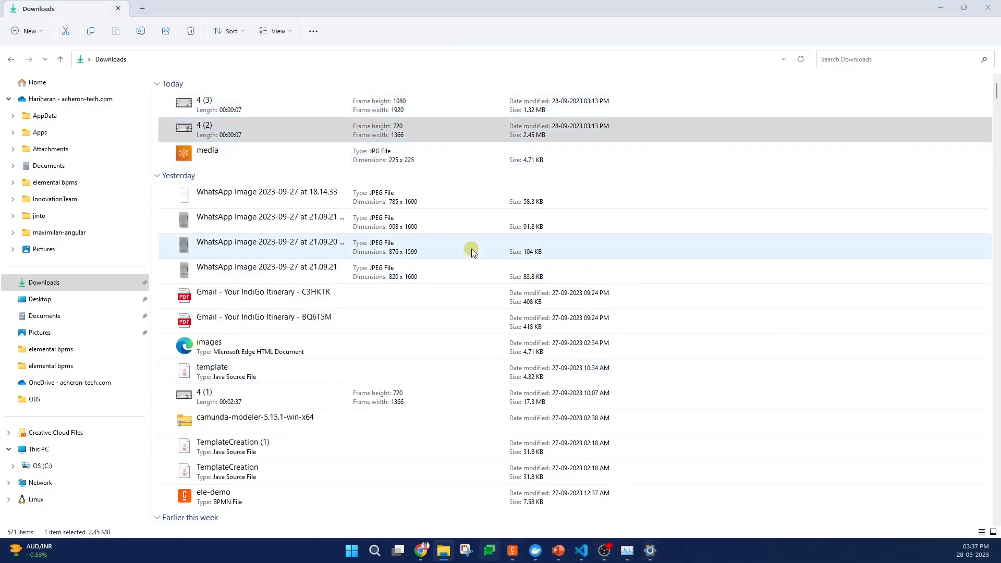
left_click_drag(1000, 240, 649, 93)
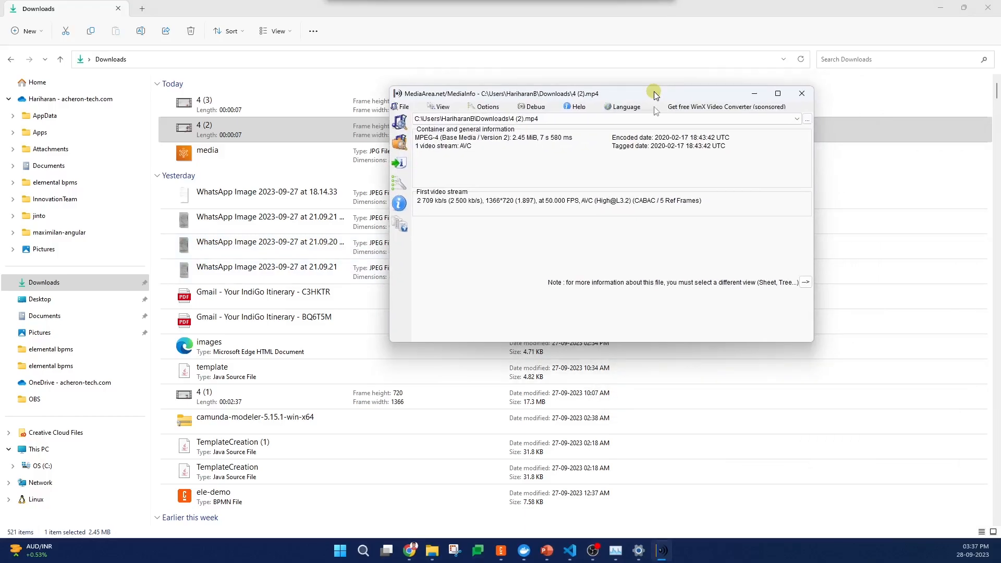
Show the MediaInfo report for 4 (2).mp4 as a tree, examine its video width, height and frame rate, and close it
left_click(443, 107)
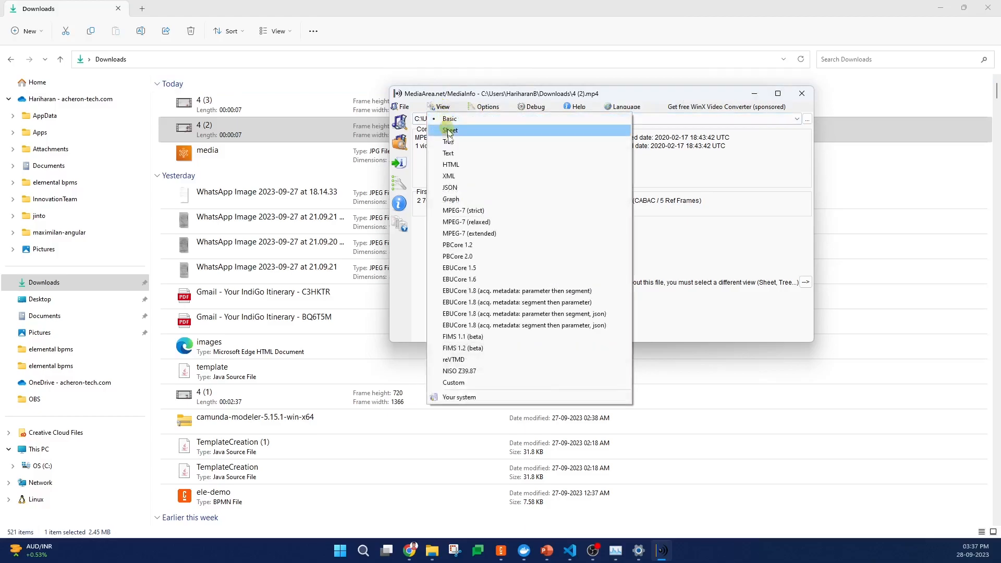
left_click(448, 142)
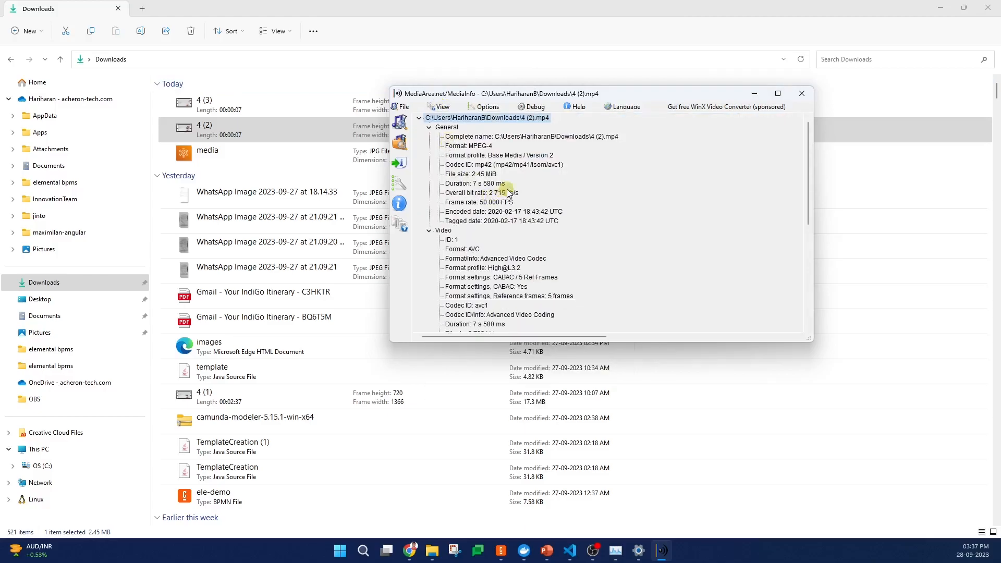
scroll(444, 250, "down", 1)
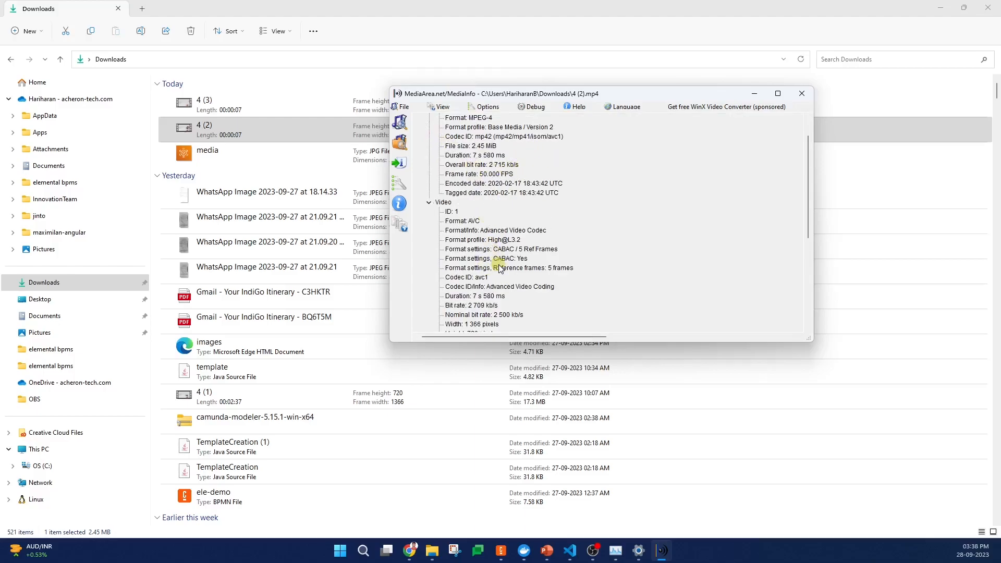
scroll(499, 268, "down", 1)
scroll(500, 269, "down", 1)
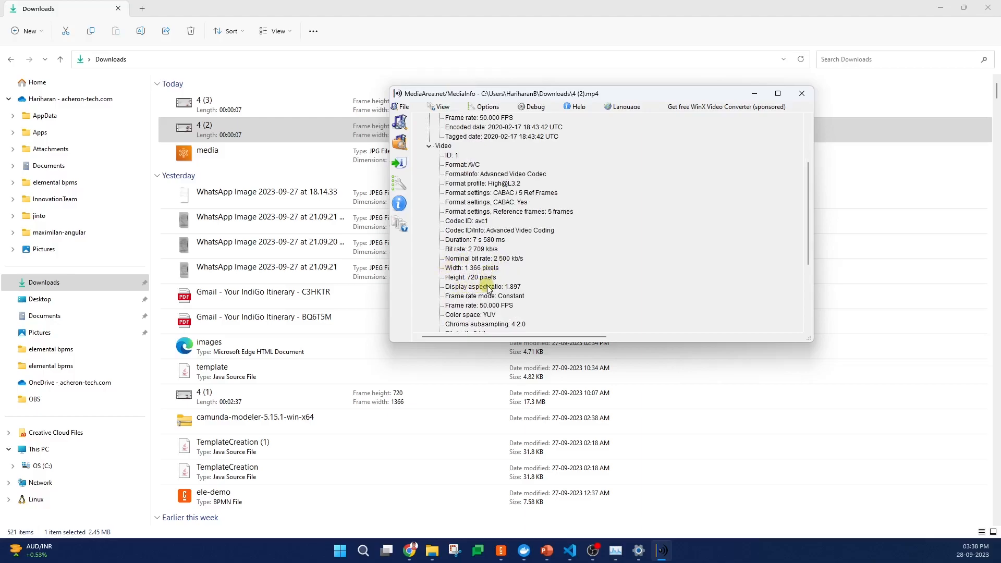
left_click(801, 94)
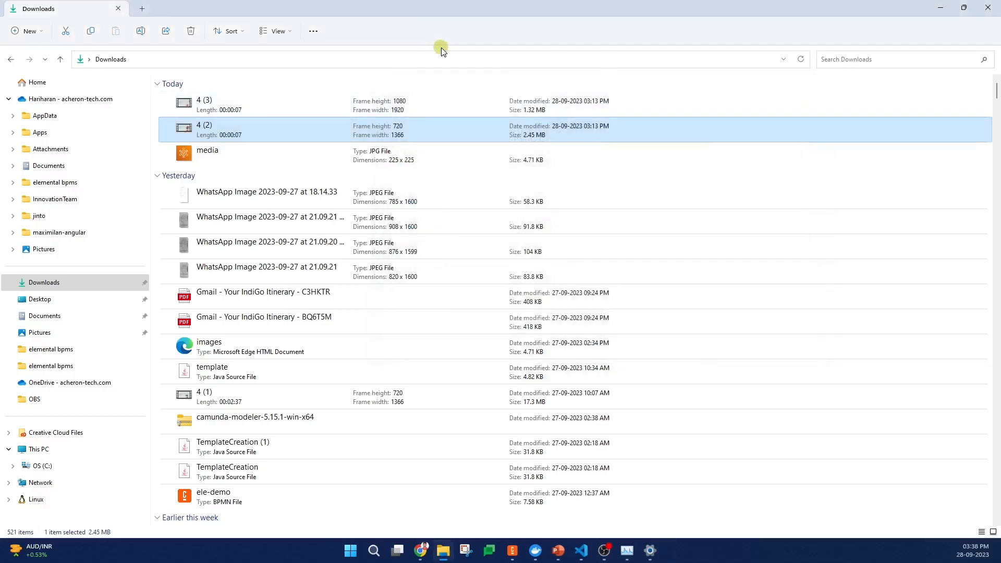
Open 4 (3).mp4 from Downloads in MediaInfo and examine its video properties, highlighting the width entry
left_click(385, 100)
right_click(385, 98)
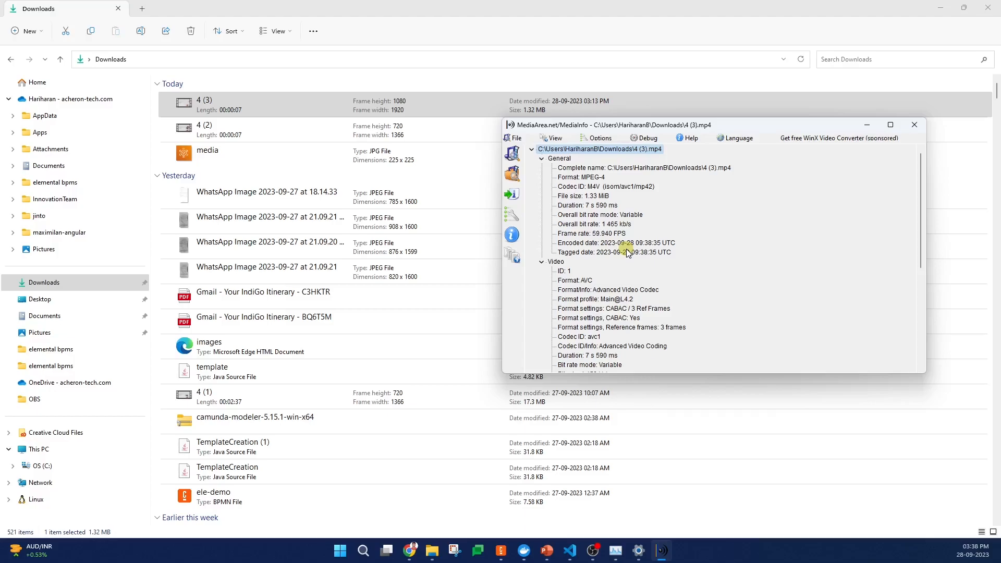
scroll(584, 243, "down", 1)
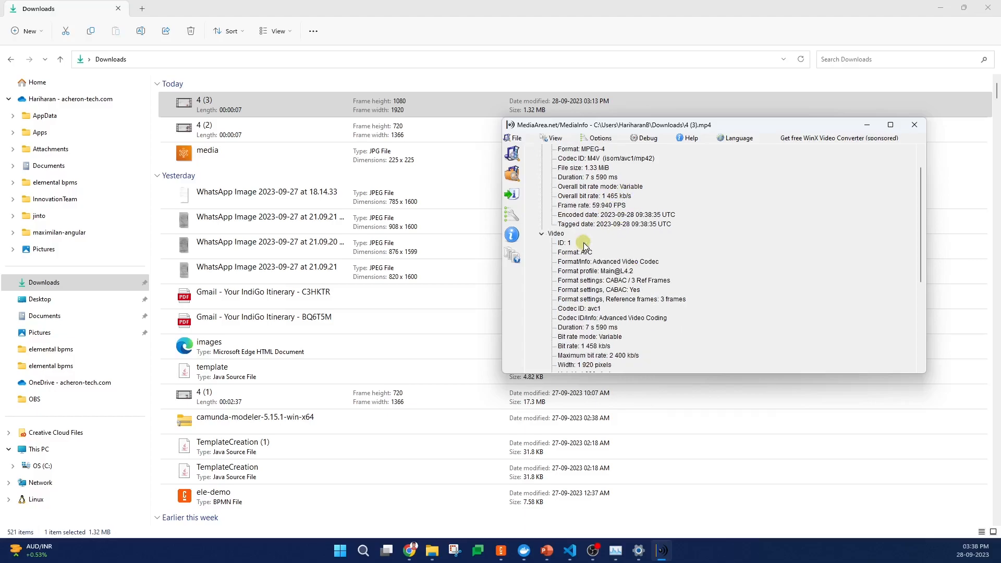
scroll(605, 339, "down", 2)
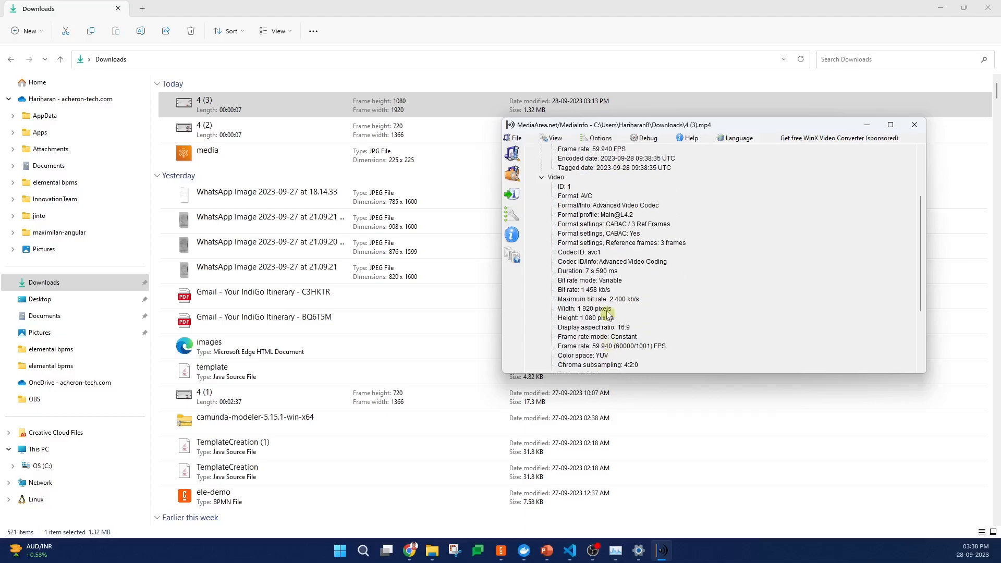
left_click(562, 309)
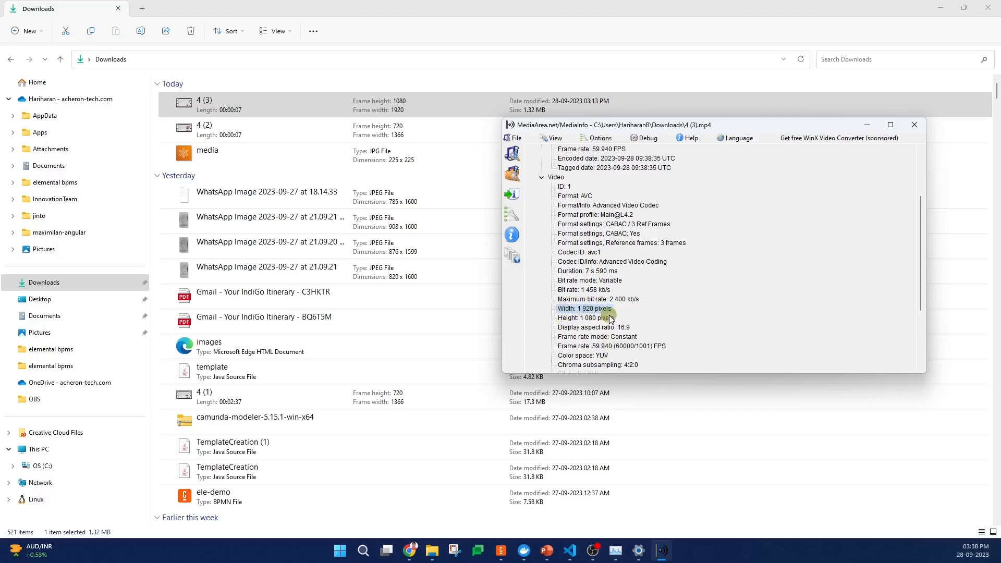